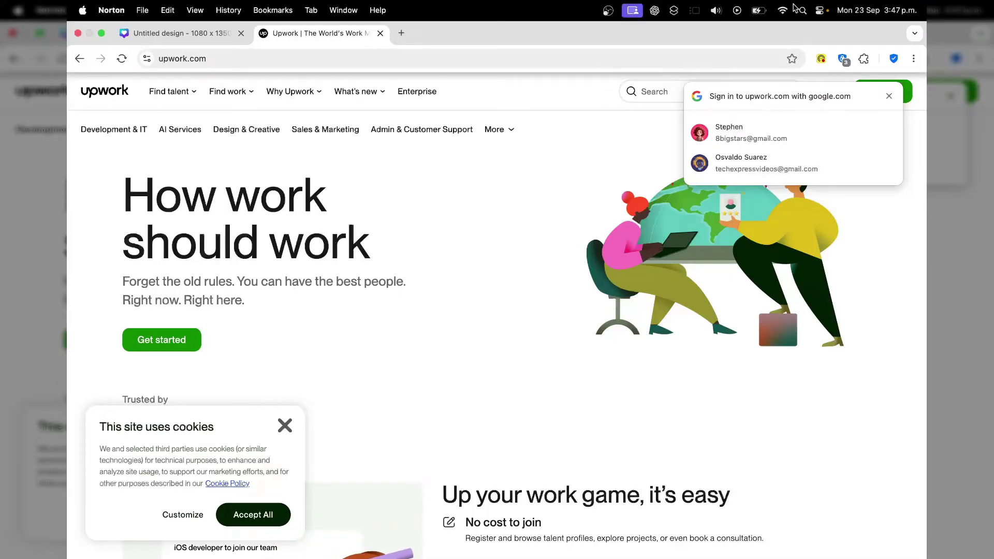
Choose the saved Google account, accept all cookies, and reload the Upwork login page
{"action": "left_click", "coordinate": [779, 139]}
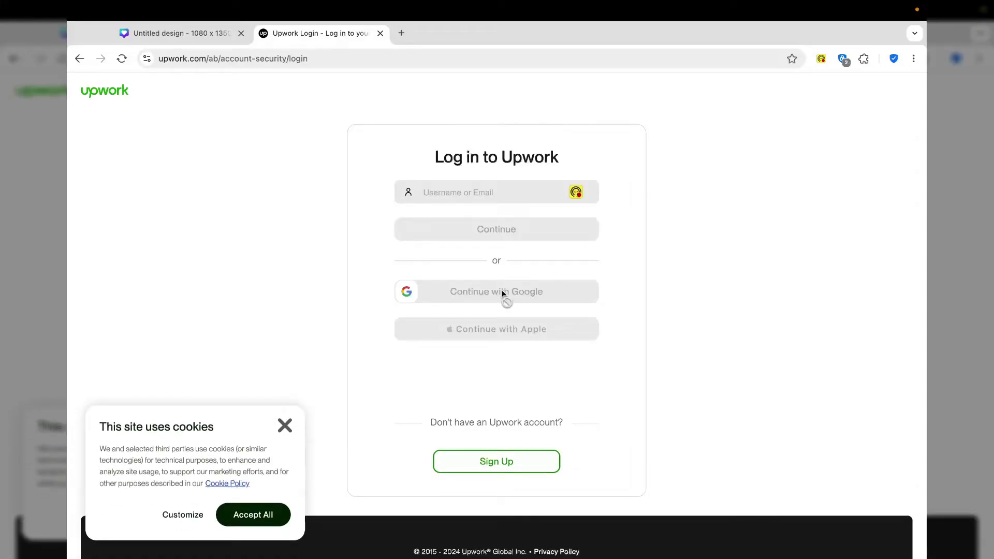
{"action": "left_click", "coordinate": [255, 516]}
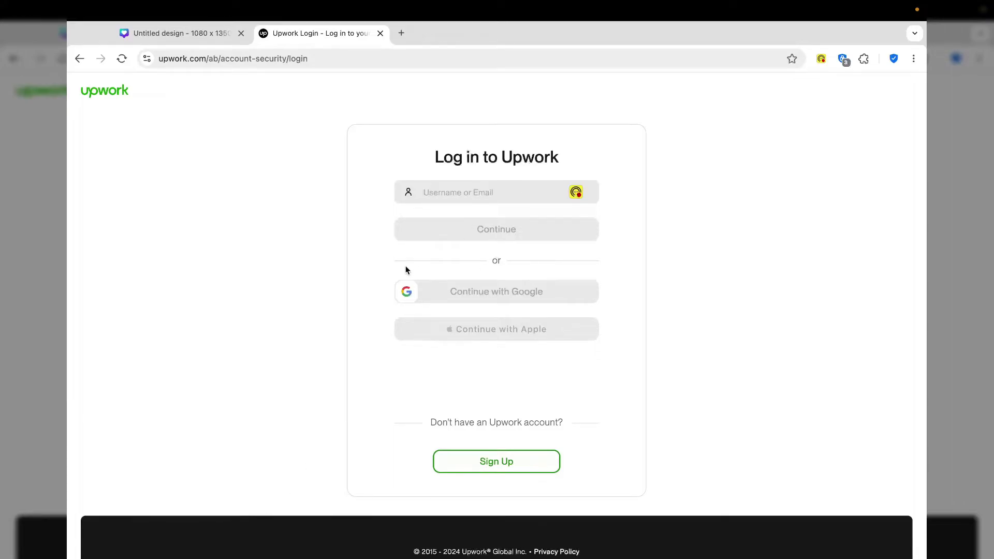
{"action": "scroll", "coordinate": [496, 448], "scroll_direction": "down", "scroll_amount": 2}
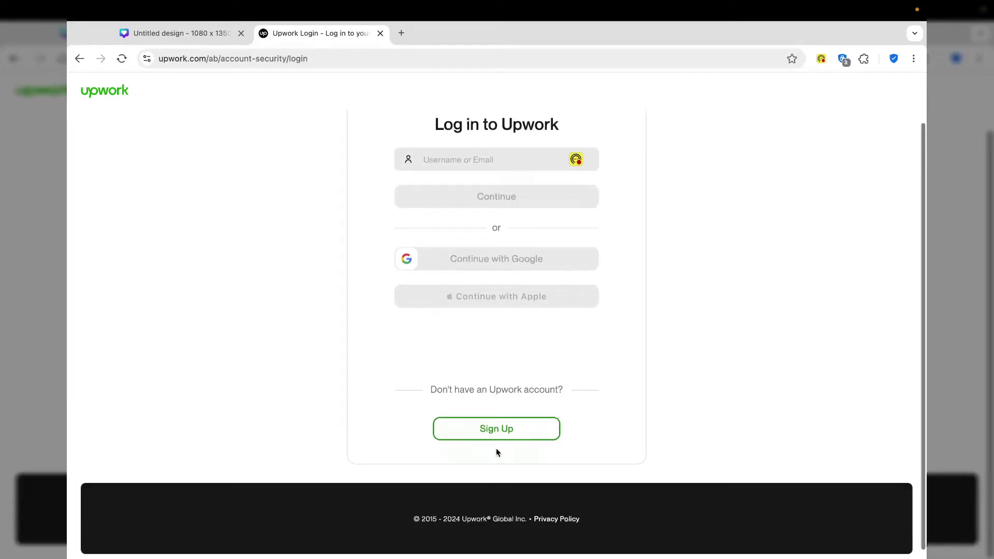
{"action": "scroll", "coordinate": [497, 448], "scroll_direction": "up", "scroll_amount": 3}
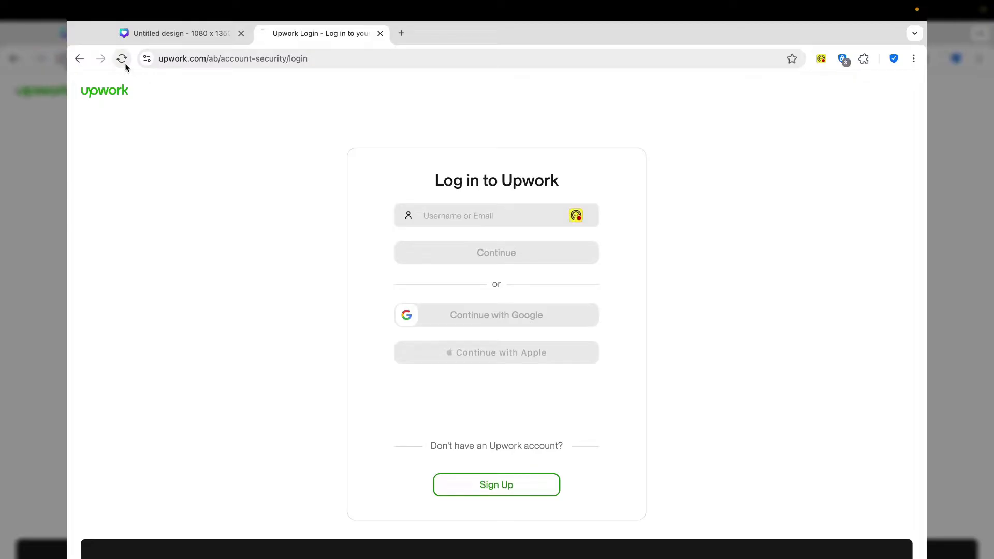
{"action": "left_click", "coordinate": [122, 58]}
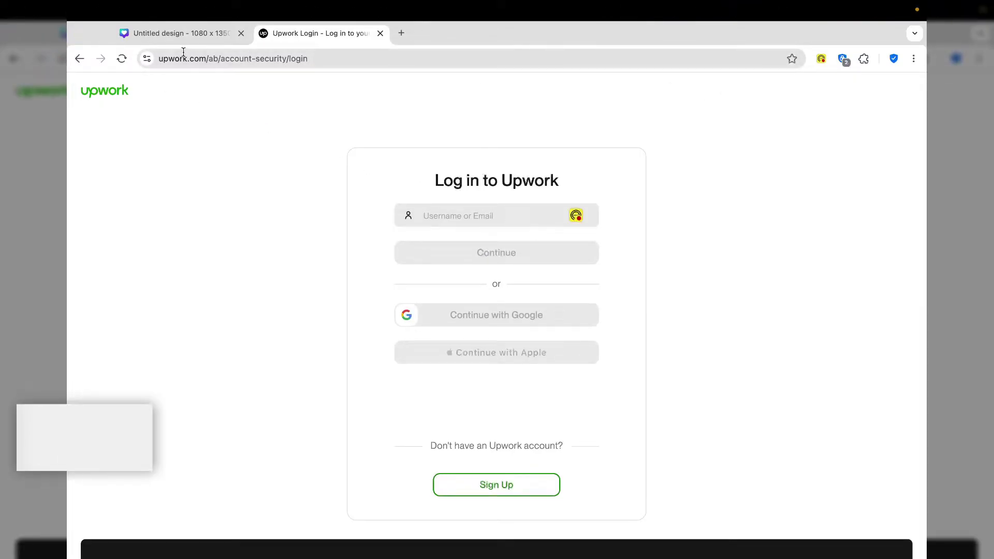
From the homepage, log in to Upwork with the saved Google account
{"action": "left_click", "coordinate": [80, 58]}
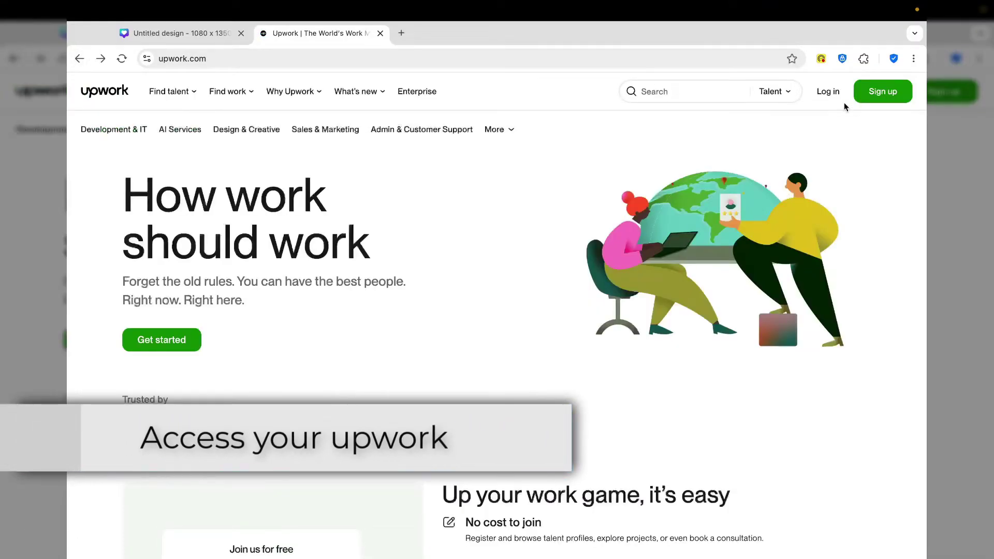
{"action": "left_click", "coordinate": [786, 131]}
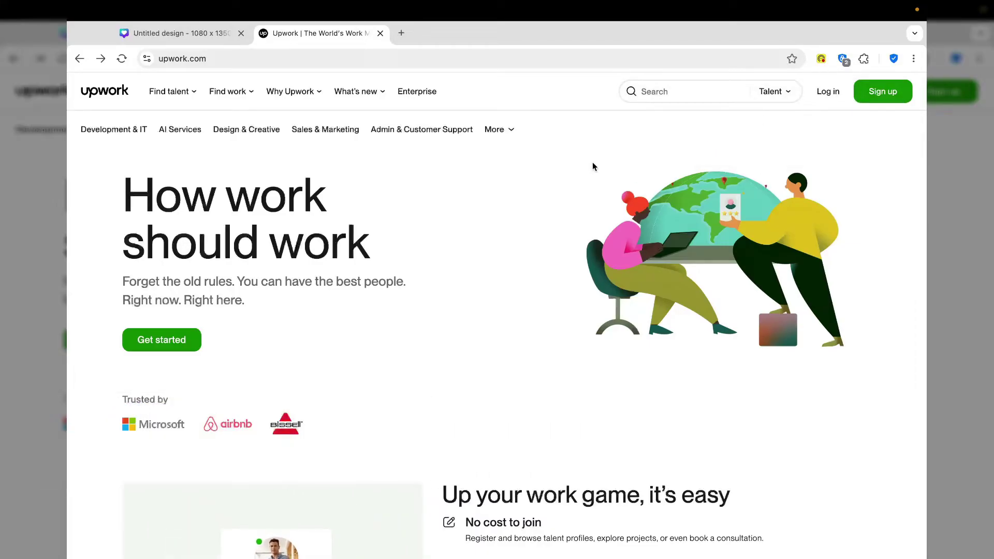
{"action": "left_click", "coordinate": [822, 92]}
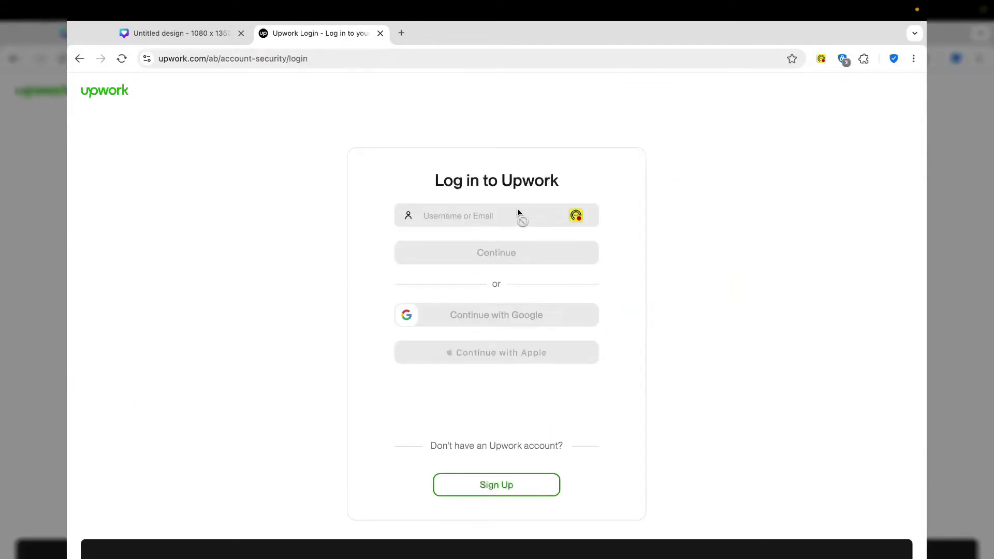
{"action": "scroll", "coordinate": [497, 303], "scroll_direction": "down", "scroll_amount": 2}
{"action": "scroll", "coordinate": [495, 306], "scroll_direction": "up", "scroll_amount": 3}
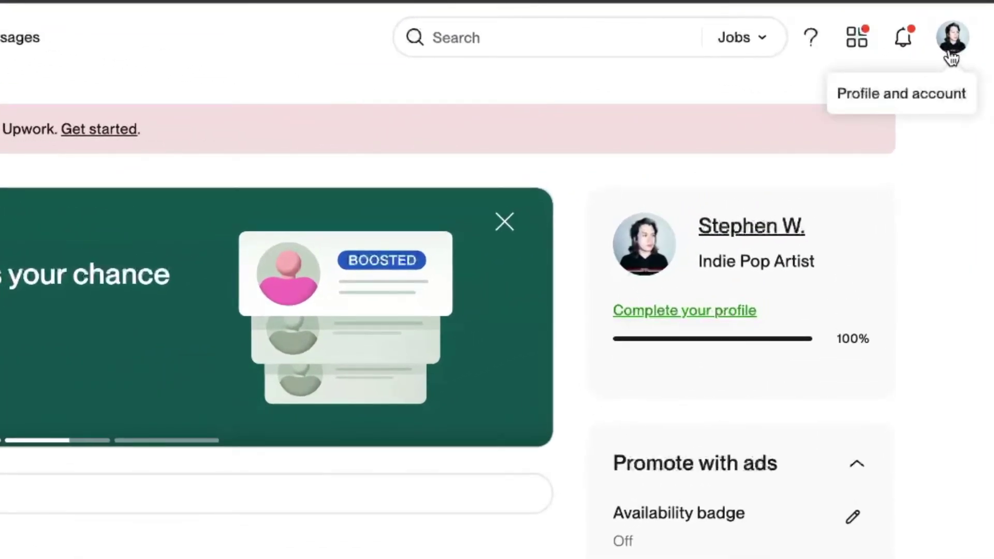
Open Your profile from the avatar menu and dismiss the share-profiles tip
{"action": "left_click", "coordinate": [953, 53]}
{"action": "left_click", "coordinate": [883, 207]}
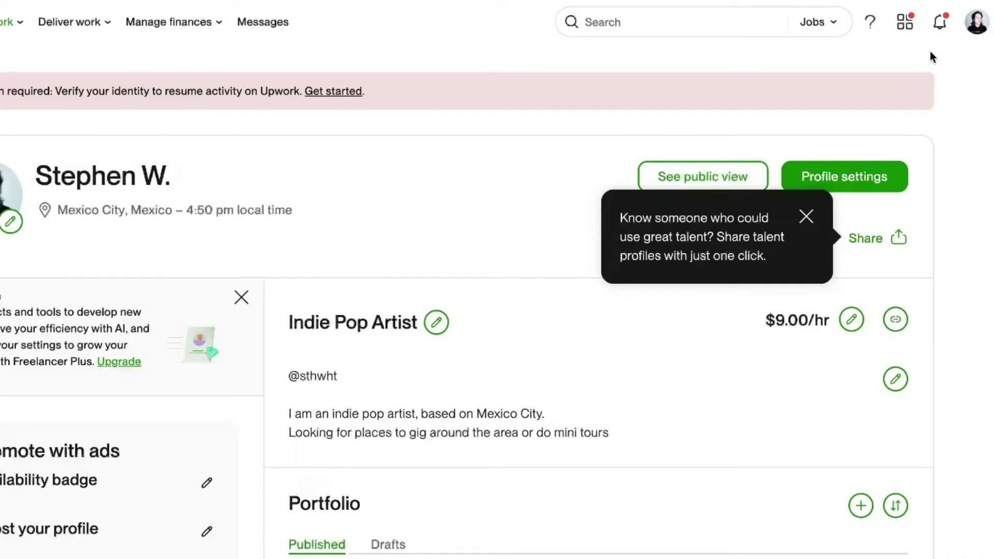
{"action": "left_click", "coordinate": [975, 23]}
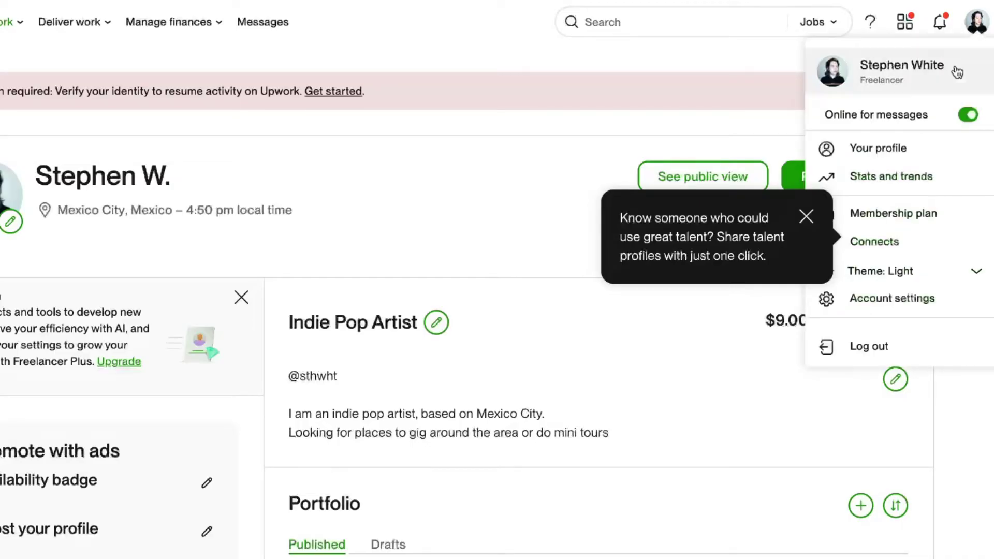
Close the account menu and highlight the verify-your-identity notice on the profile
{"action": "left_click", "coordinate": [806, 217]}
{"action": "left_click", "coordinate": [975, 24]}
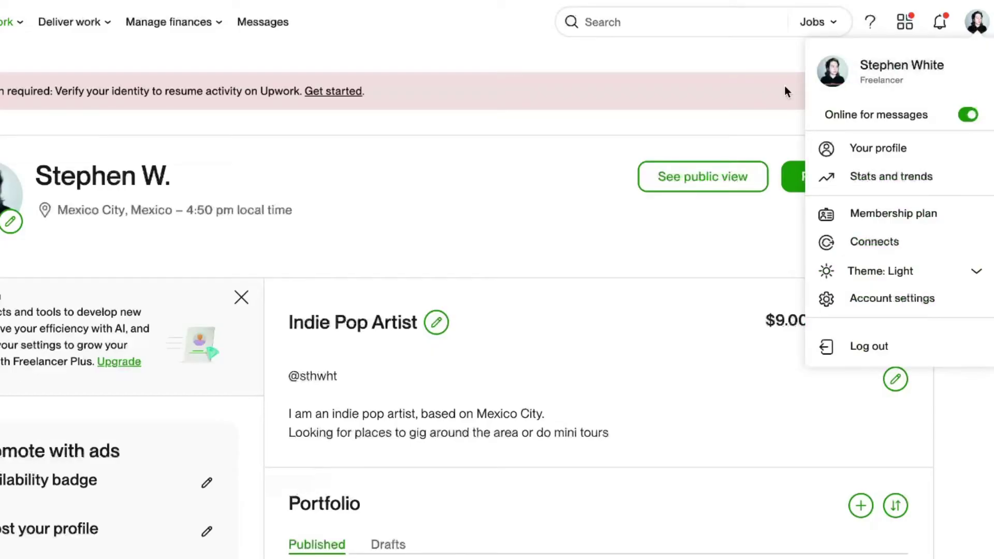
{"action": "left_click", "coordinate": [722, 93]}
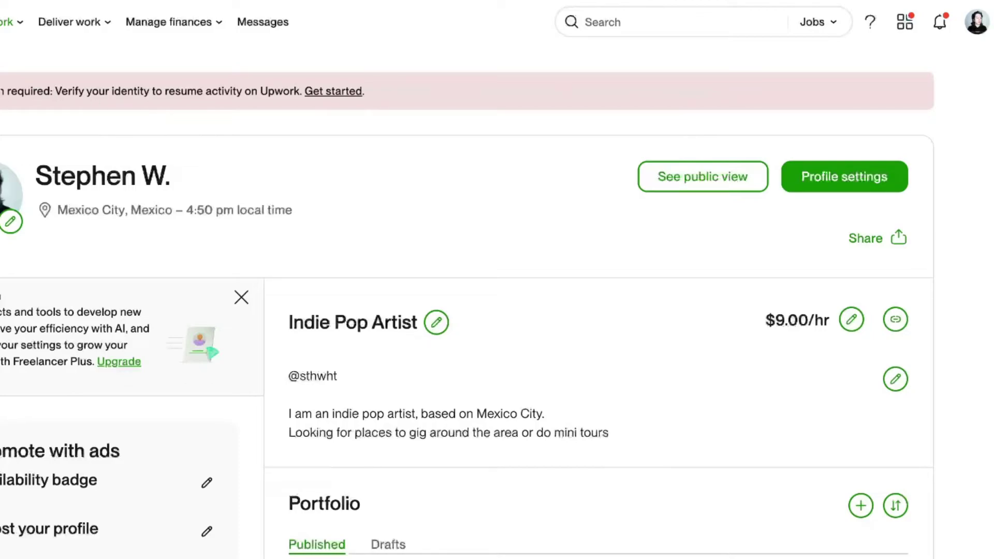
{"action": "mouse_move", "coordinate": [23, 92]}
{"action": "left_mouse_down"}
{"action": "mouse_move", "coordinate": [104, 103]}
{"action": "mouse_move", "coordinate": [156, 93]}
{"action": "mouse_move", "coordinate": [286, 101]}
{"action": "left_mouse_up"}
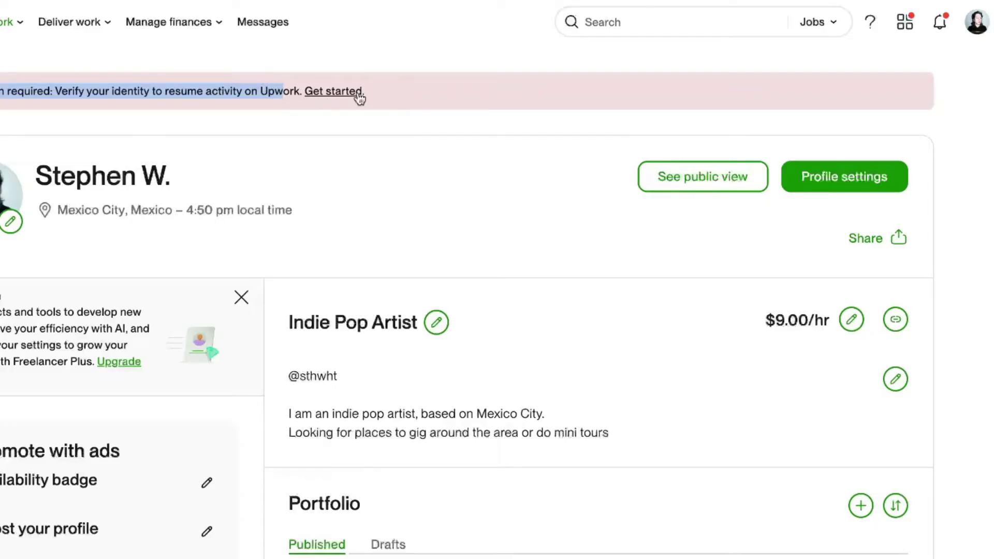
Go to Settings > Membership & Connects > Identity Verification
{"action": "left_click", "coordinate": [357, 97]}
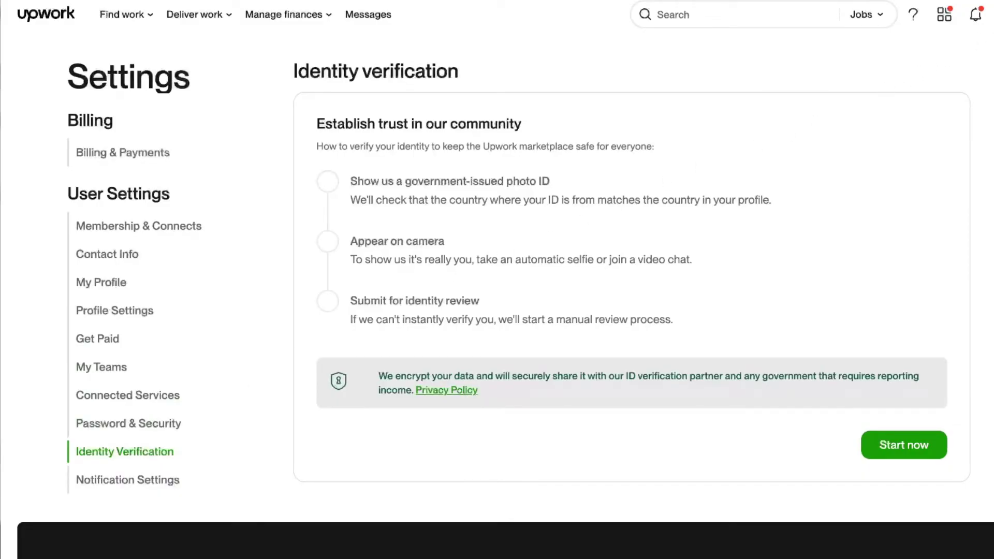
{"action": "left_click", "coordinate": [992, 14]}
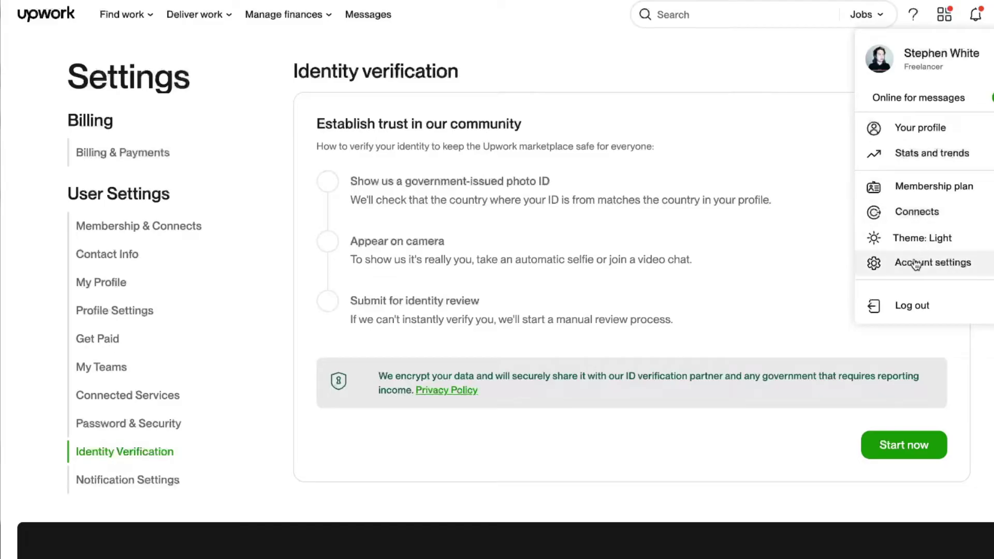
{"action": "left_click", "coordinate": [767, 91]}
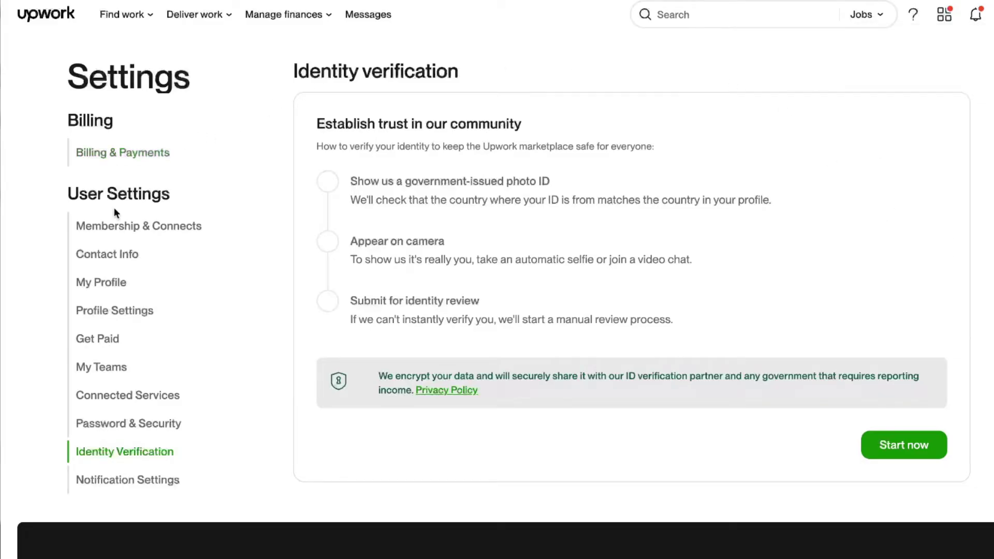
{"action": "left_click", "coordinate": [127, 226]}
{"action": "scroll", "coordinate": [122, 393], "scroll_direction": "down", "scroll_amount": 3}
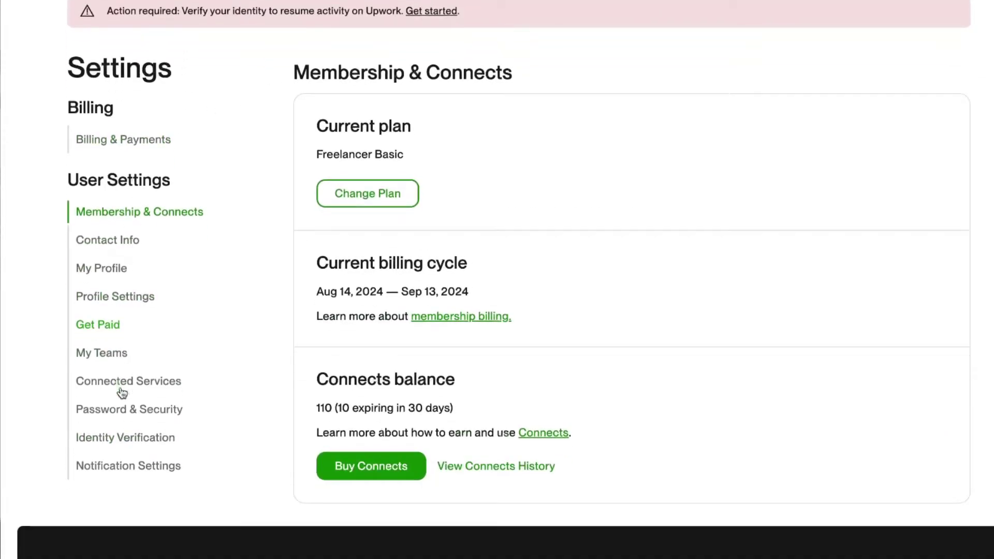
{"action": "left_click", "coordinate": [124, 393]}
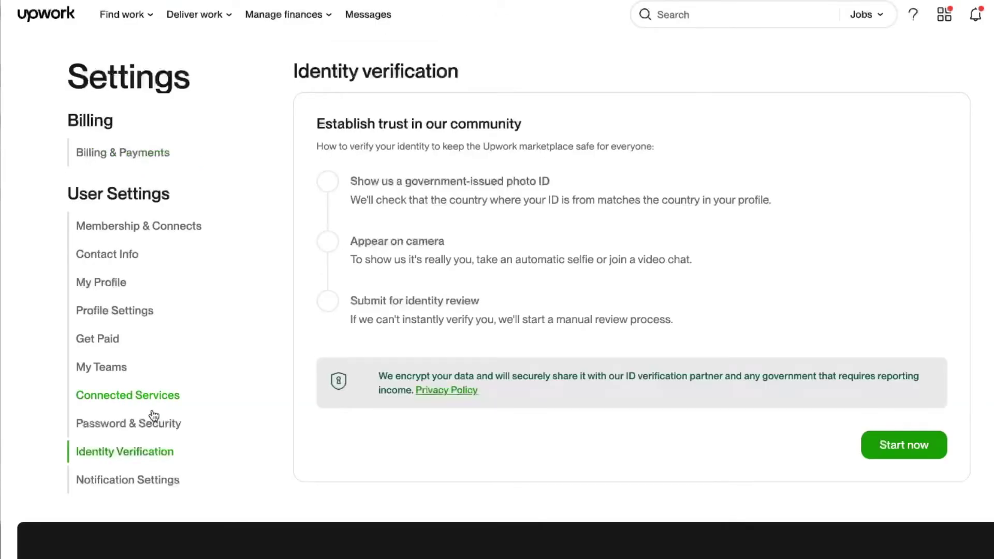
Highlight the 'trust in our community' phrase, then the Appear on camera and Submit steps
{"action": "left_click_drag", "start_coordinate": [378, 124], "coordinate": [540, 128]}
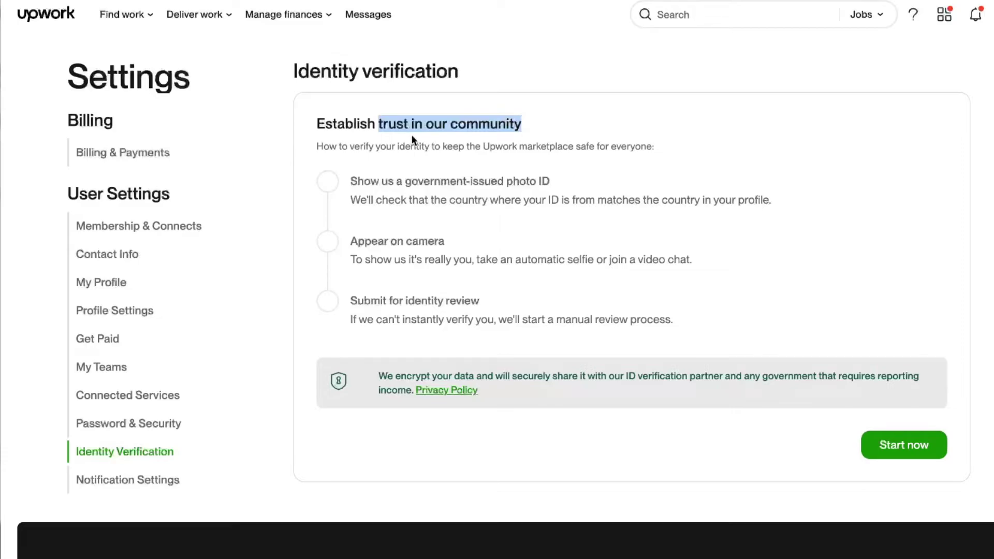
{"action": "left_click", "coordinate": [521, 181]}
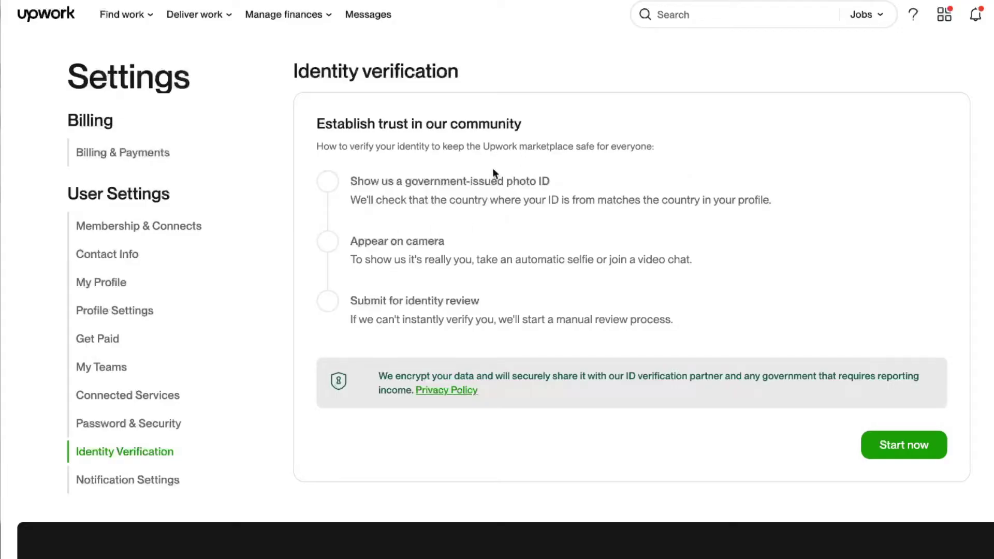
{"action": "left_click_drag", "start_coordinate": [365, 243], "coordinate": [451, 240]}
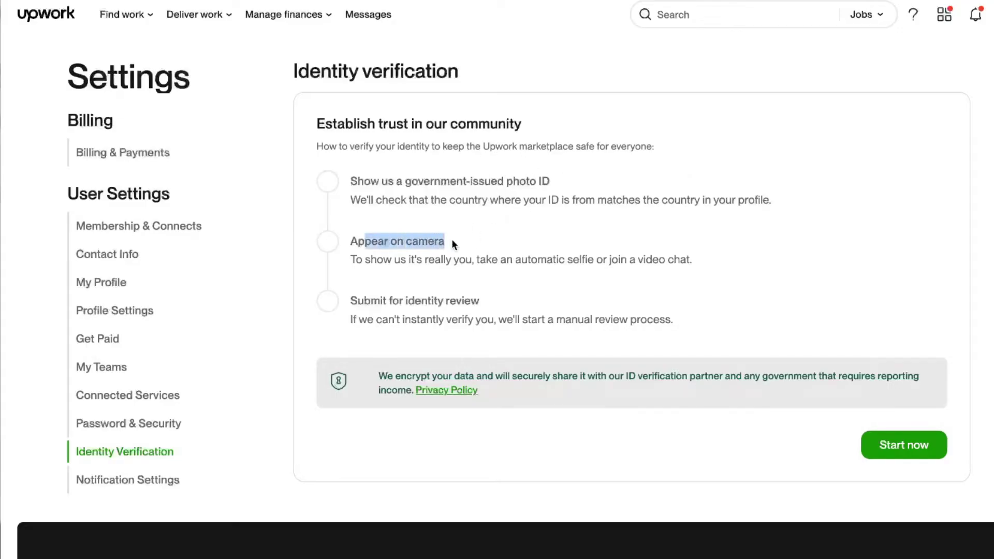
{"action": "left_click", "coordinate": [375, 300]}
{"action": "left_click_drag", "start_coordinate": [371, 300], "coordinate": [490, 306]}
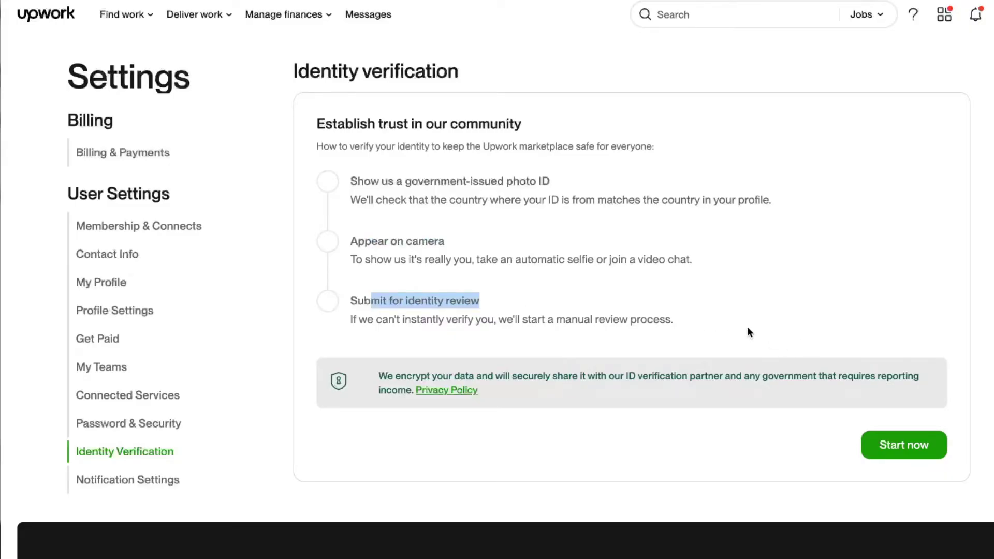
Start verification, text the mobile link to the phone, and dismiss the SMS-sent toast
{"action": "left_click", "coordinate": [879, 439]}
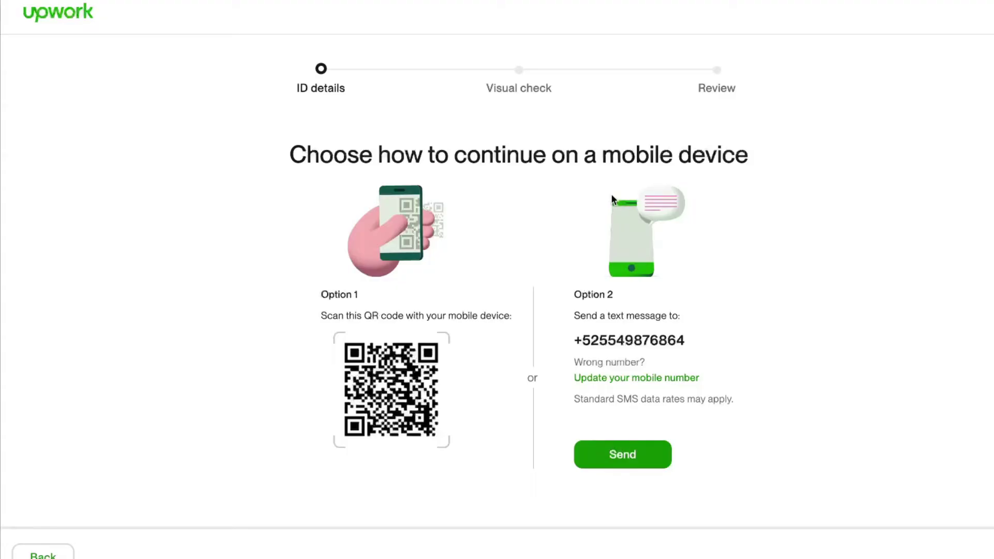
{"action": "left_click_drag", "start_coordinate": [580, 154], "coordinate": [781, 159]}
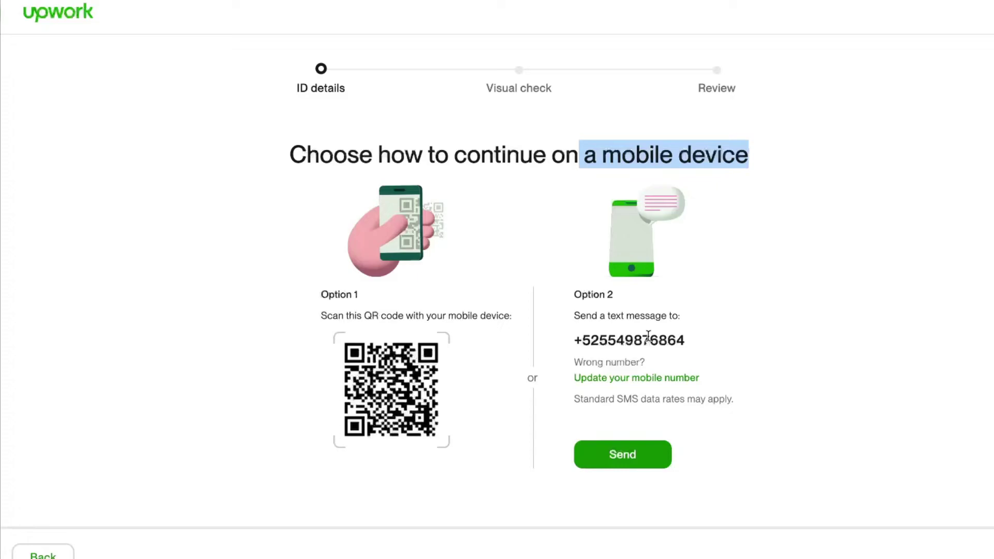
{"action": "left_click", "coordinate": [603, 336]}
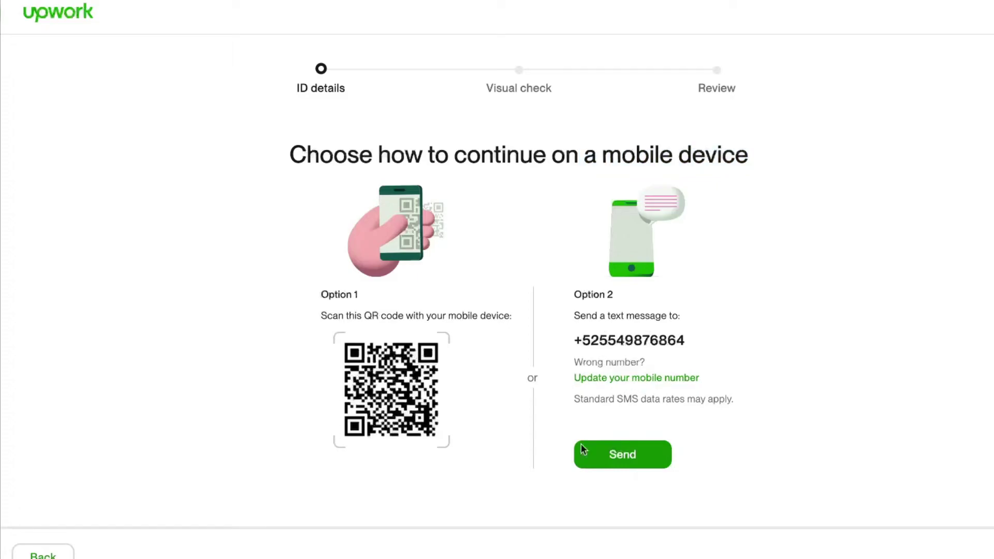
{"action": "left_click", "coordinate": [637, 455]}
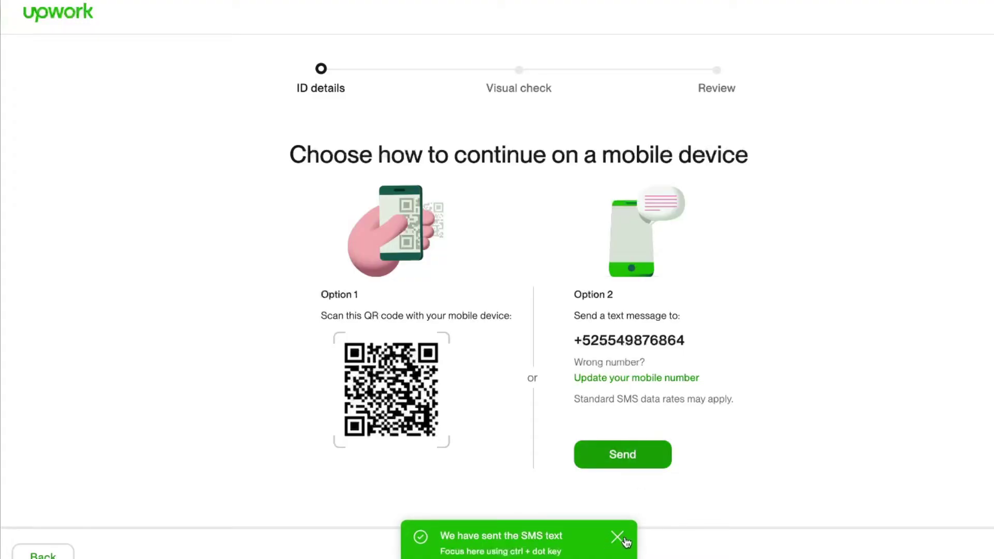
{"action": "left_click", "coordinate": [618, 537]}
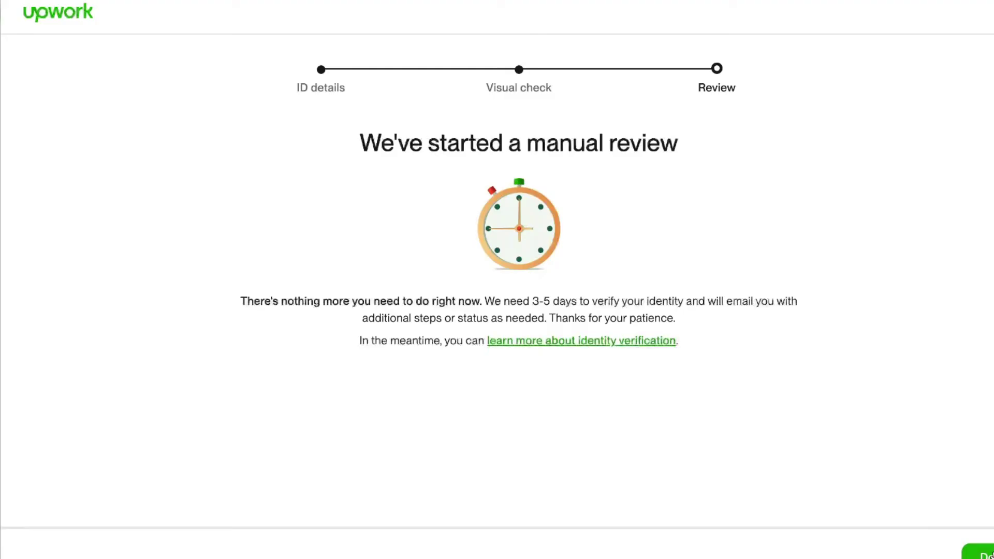
Click Done on the manual review page to return to Identity Verification settings
{"action": "left_click", "coordinate": [977, 552]}
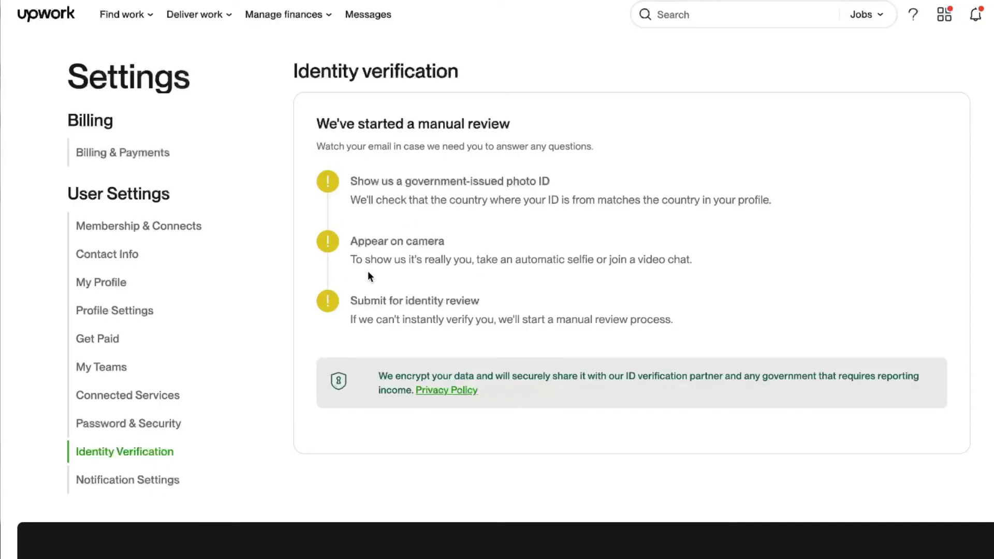
{"action": "scroll", "coordinate": [372, 271], "scroll_direction": "down", "scroll_amount": 1}
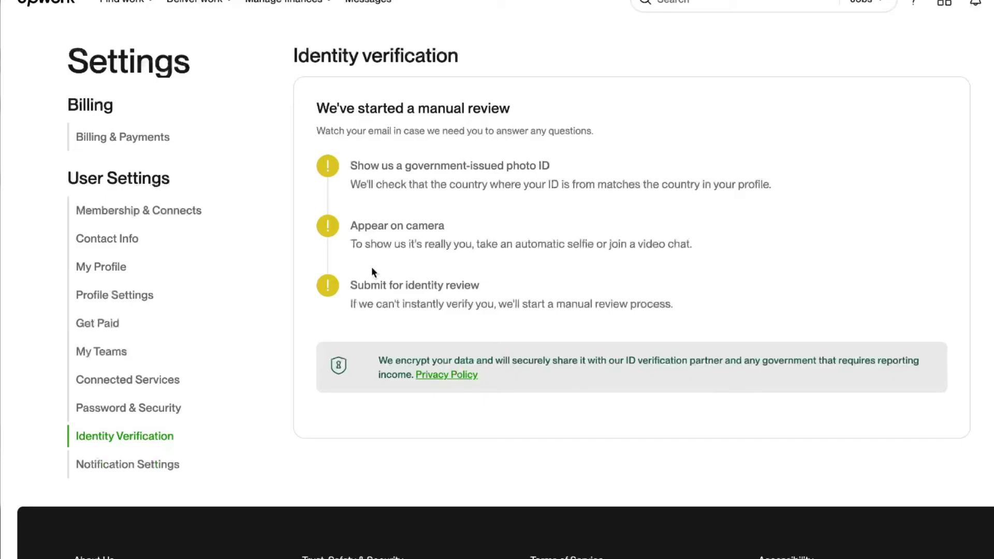
{"action": "scroll", "coordinate": [610, 214], "scroll_direction": "up", "scroll_amount": 1}
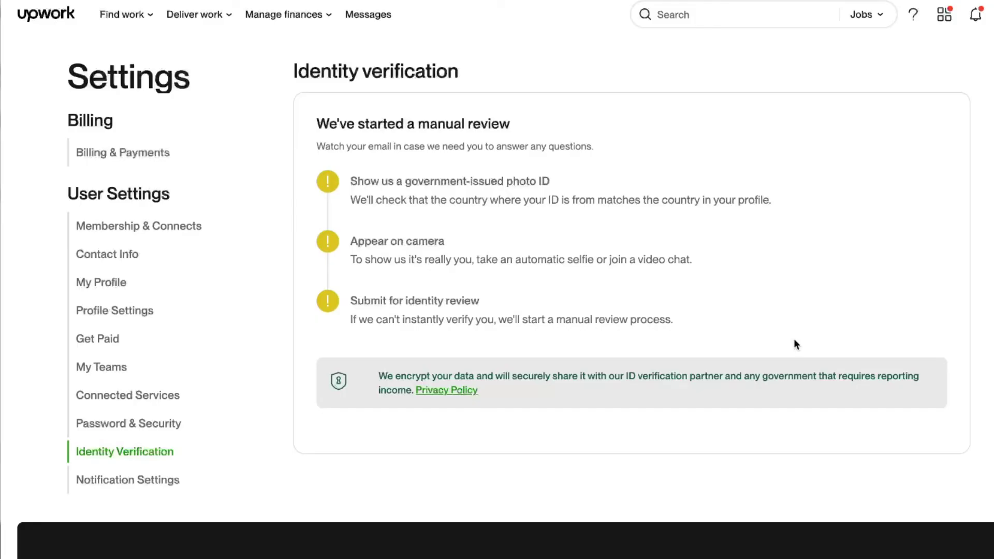
View your freelancer profile from the account menu, then open Apps and offers
{"action": "left_click", "coordinate": [987, 15]}
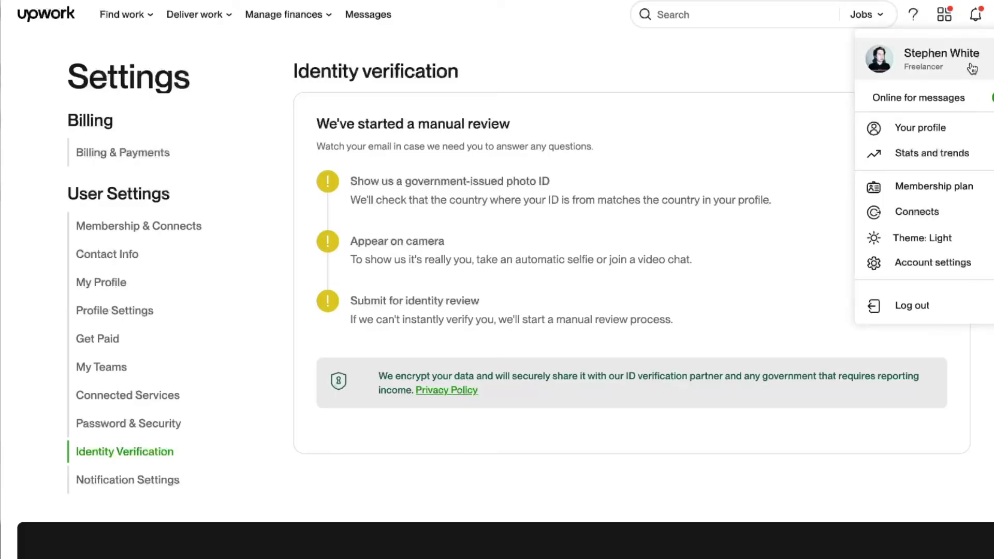
{"action": "left_click", "coordinate": [941, 92]}
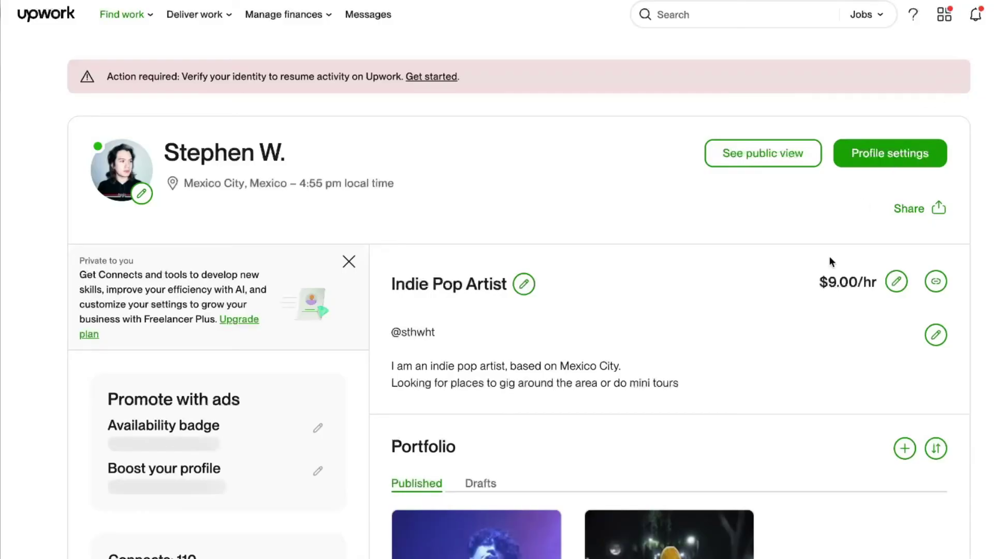
{"action": "left_click", "coordinate": [946, 15]}
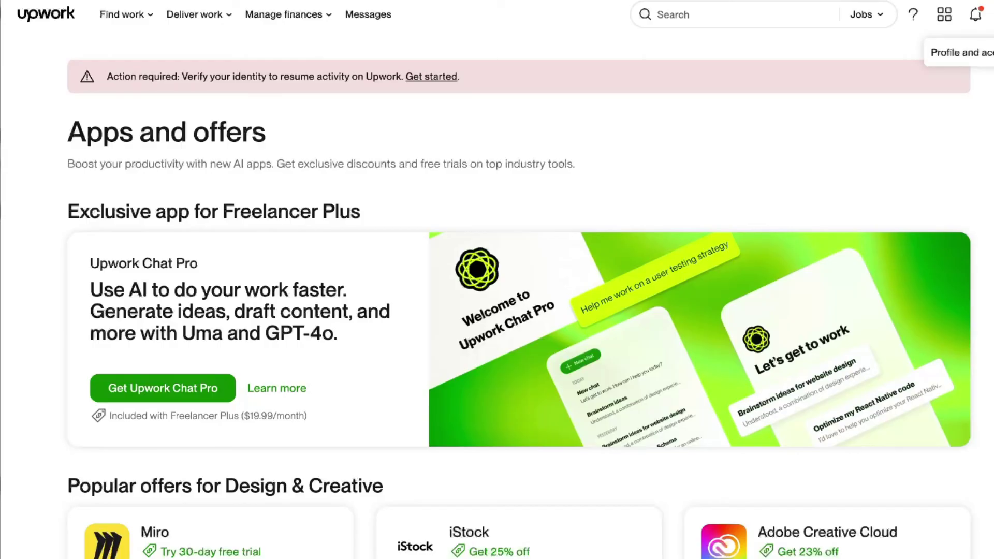
{"action": "left_click", "coordinate": [978, 21]}
{"action": "left_click", "coordinate": [978, 18]}
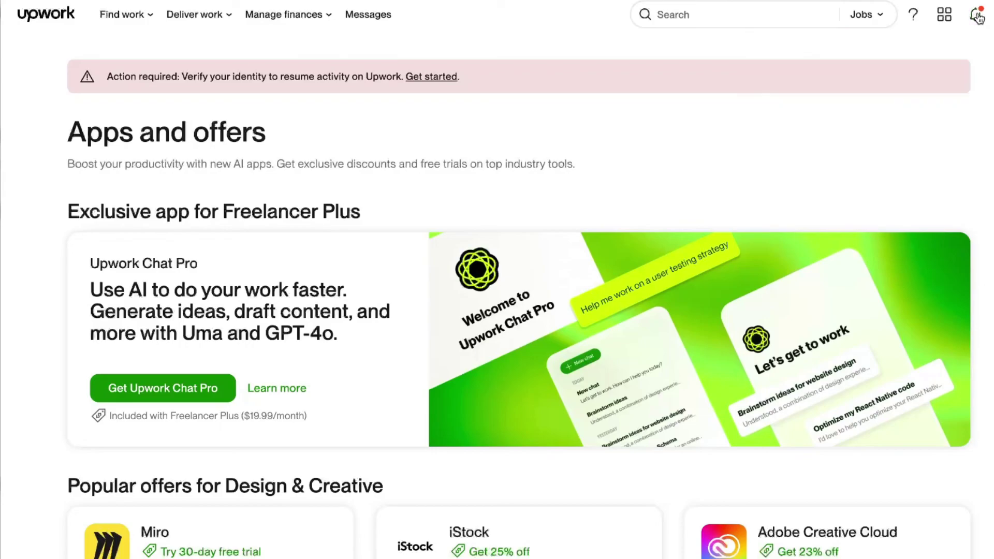